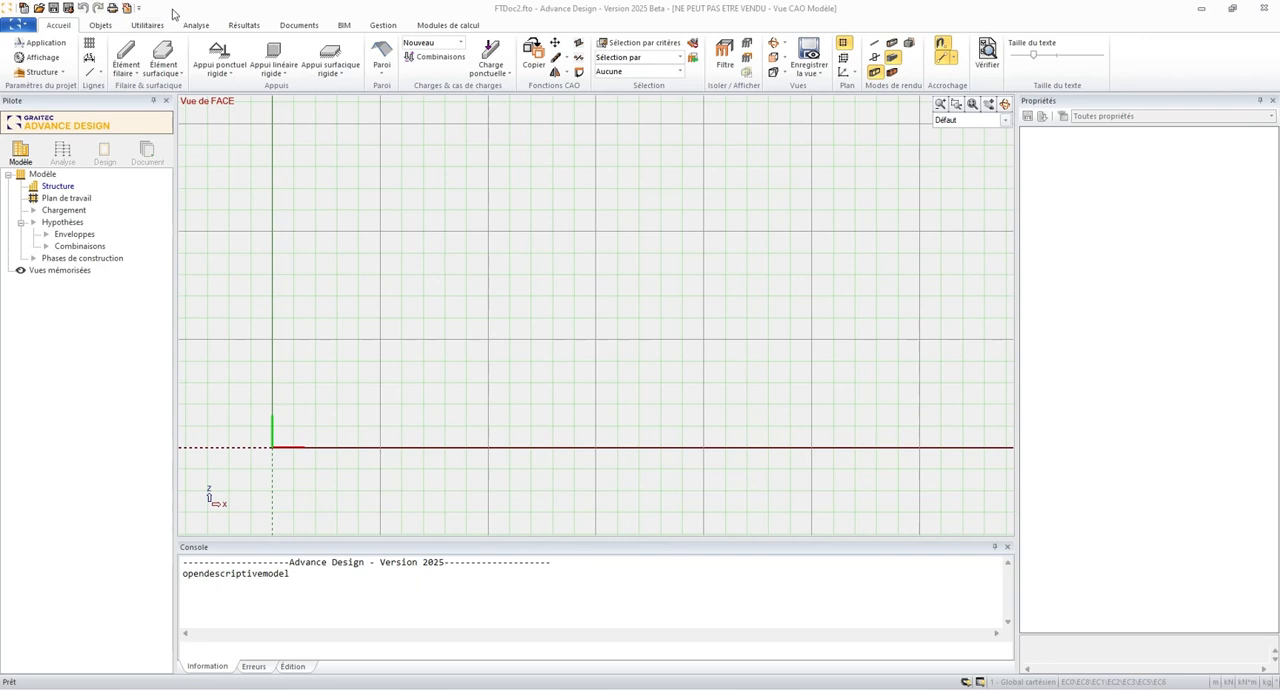
- Start the photovoltaic structure generator with the generic model "Système à deux poteaux avec poutre horizontale"
{"action": "left_click", "coordinate": [152, 26]}
{"action": "left_click", "coordinate": [112, 27]}
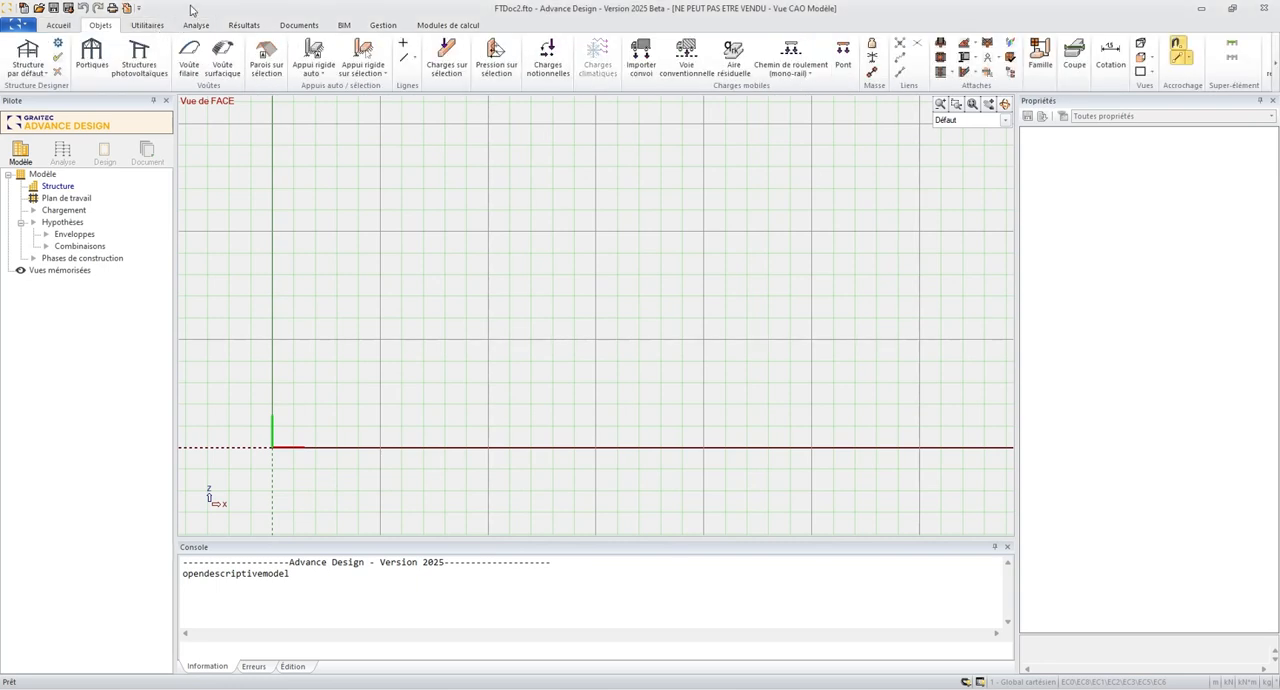
{"action": "left_click", "coordinate": [148, 70]}
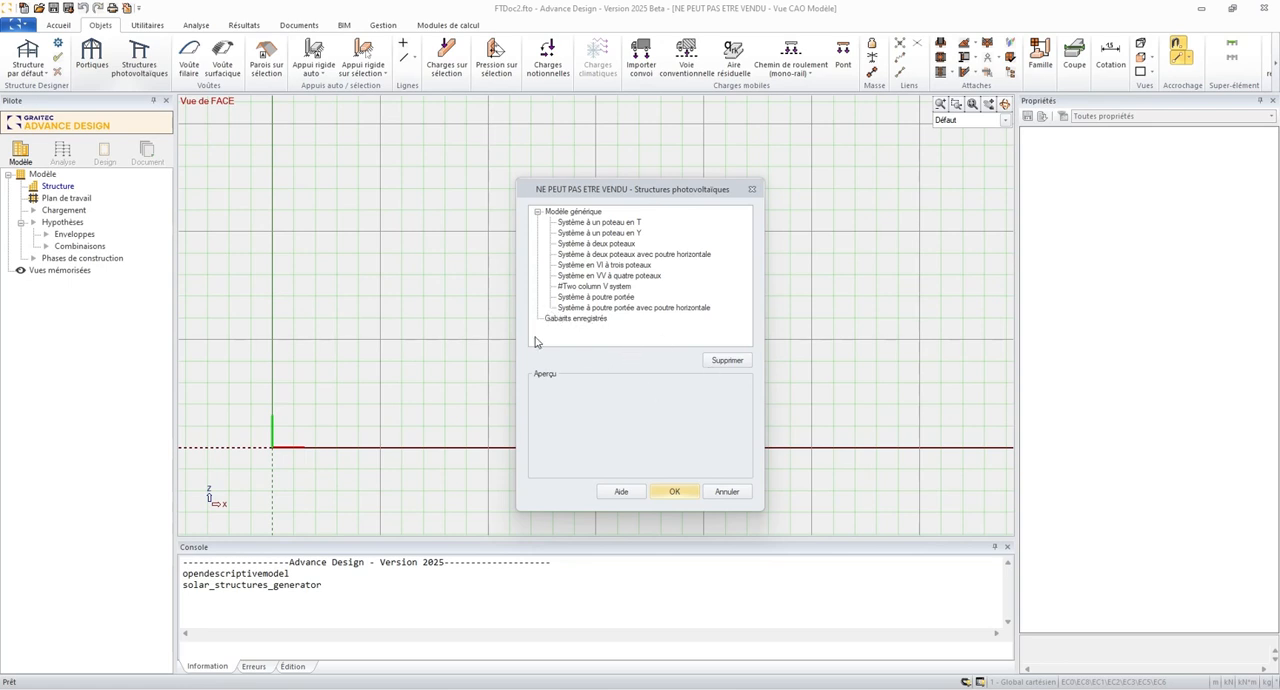
{"action": "left_click", "coordinate": [602, 256]}
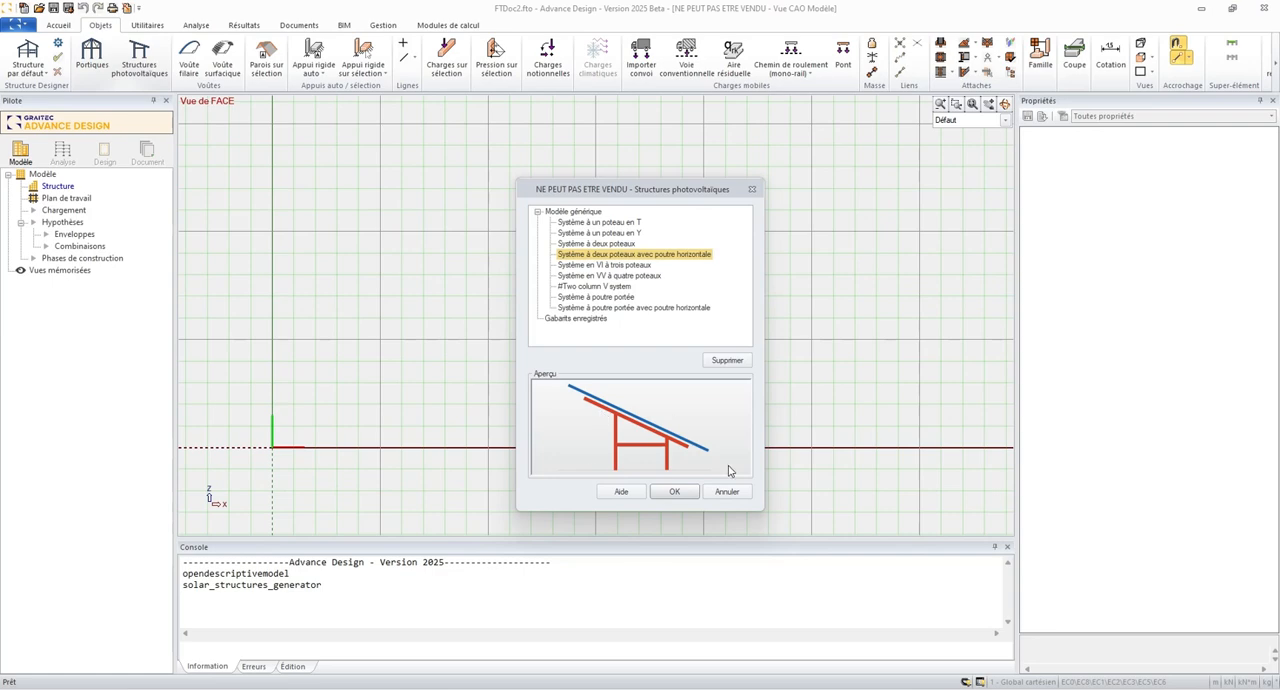
{"action": "left_click", "coordinate": [684, 493]}
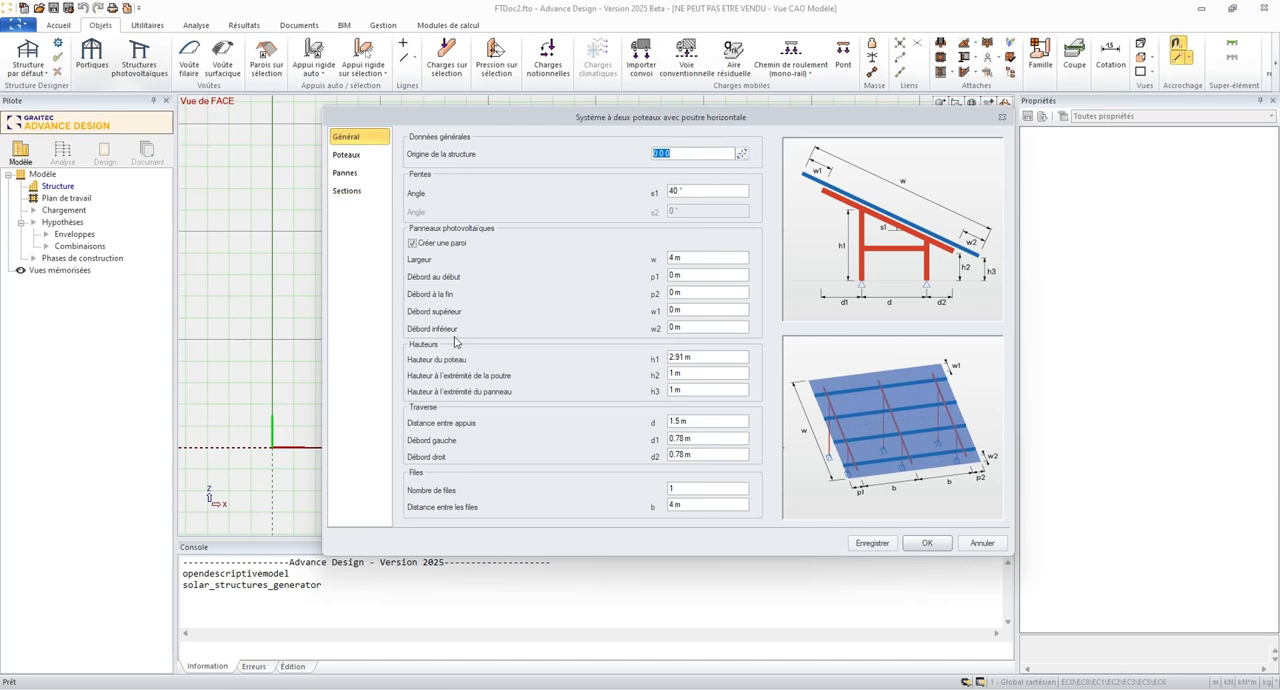
- Set the slope angle to 25° and the start, end, upper and lower panel overhangs to 0.5 m
{"action": "double_click", "coordinate": [700, 194]}
{"action": "type", "text": "25"}
{"action": "left_click", "coordinate": [711, 262]}
{"action": "key", "text": "Tab"}
{"action": "type", "text": ".5"}
{"action": "key", "text": "Tab"}
{"action": "type", "text": ".5"}
{"action": "type", "text": ".5"}
{"action": "left_click_drag", "start_coordinate": [709, 308], "coordinate": [638, 330]}
{"action": "type", "text": ".5"}
{"action": "left_click", "coordinate": [719, 310]}
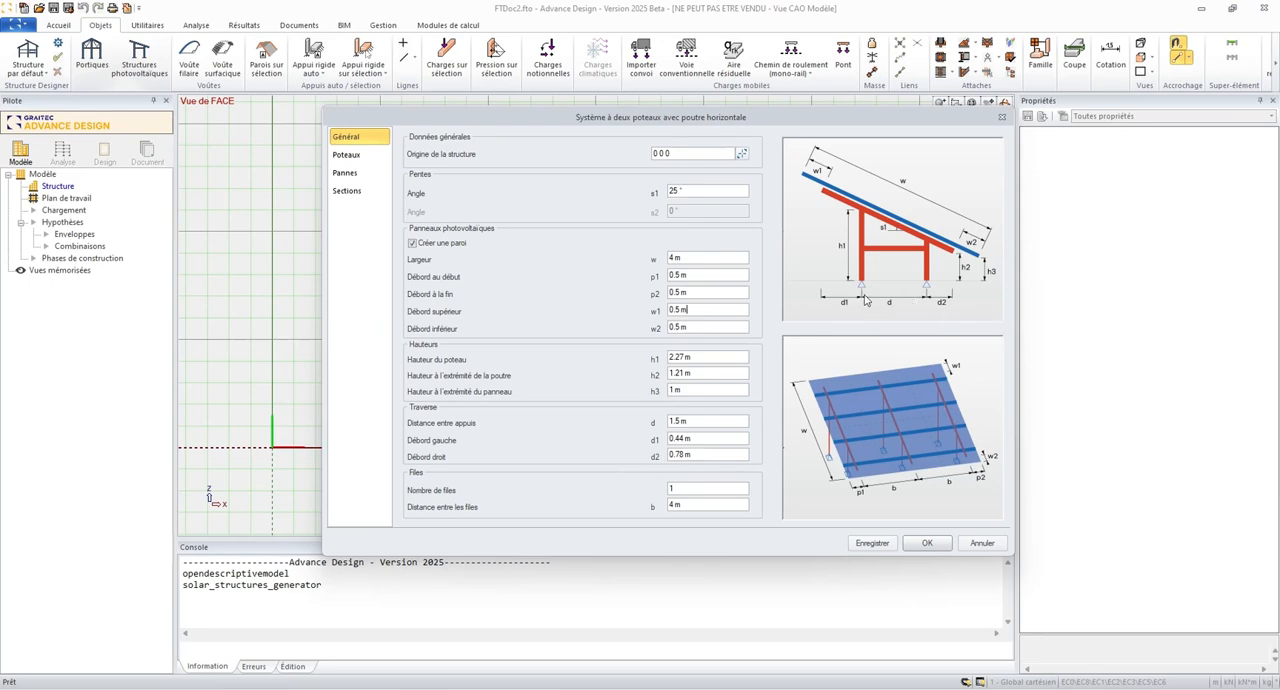
- Set the distance between supports to 1.25 m and define 4 rows spaced 4.5 m apart
{"action": "left_click", "coordinate": [686, 421]}
{"action": "type", "text": "1.25"}
{"action": "left_click", "coordinate": [704, 441]}
{"action": "left_click", "coordinate": [708, 491]}
{"action": "type", "text": "4"}
{"action": "key", "text": "Tab"}
{"action": "type", "text": "4"}
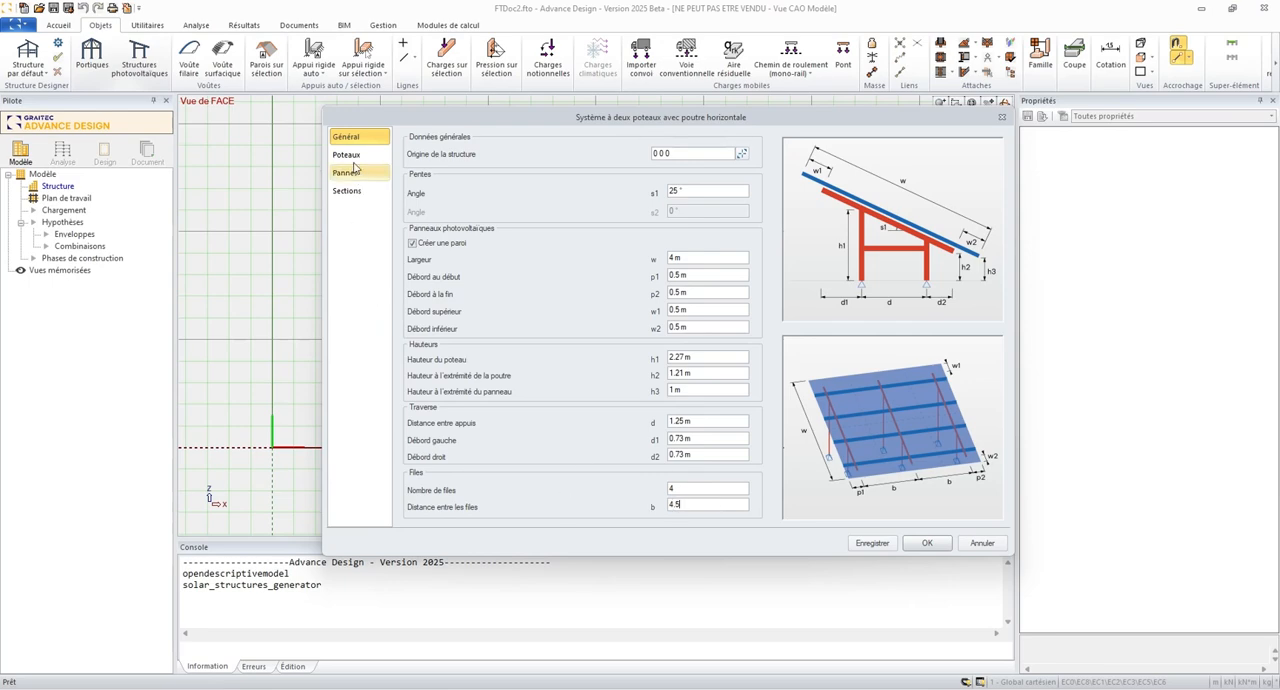
- Review the column settings and set the purlin overhangs at the start and end to 0.5 m
{"action": "left_click", "coordinate": [348, 155]}
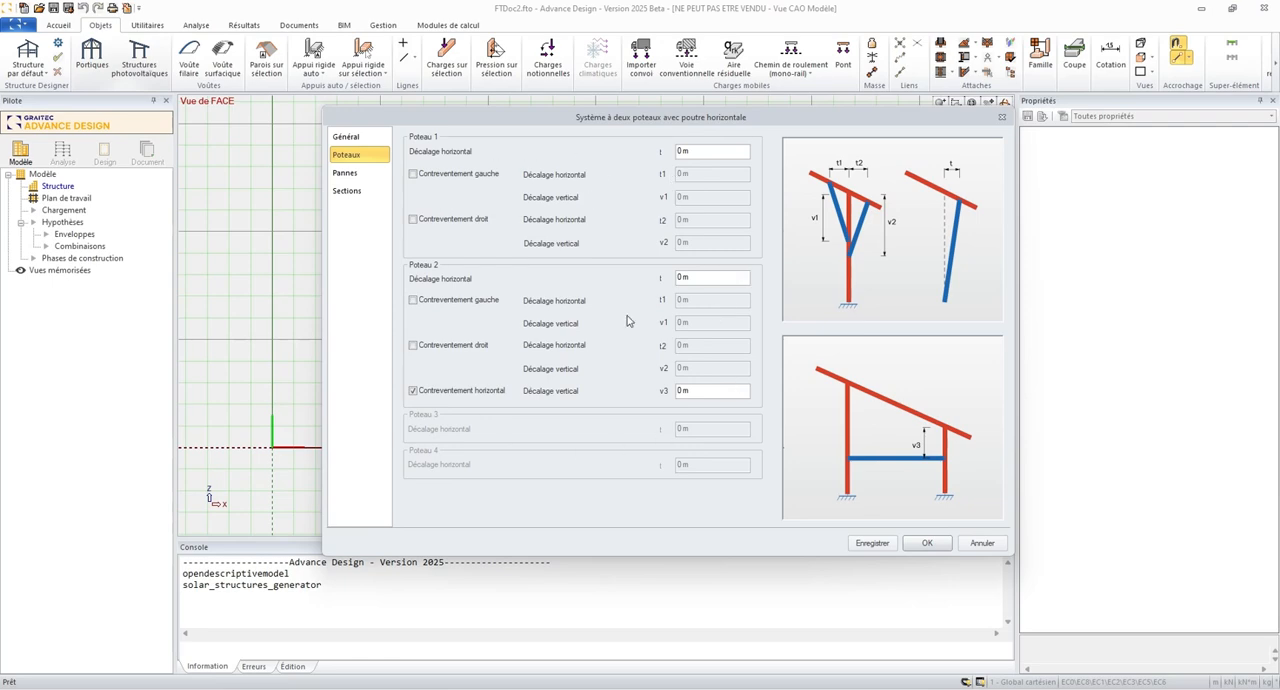
{"action": "left_click", "coordinate": [345, 173]}
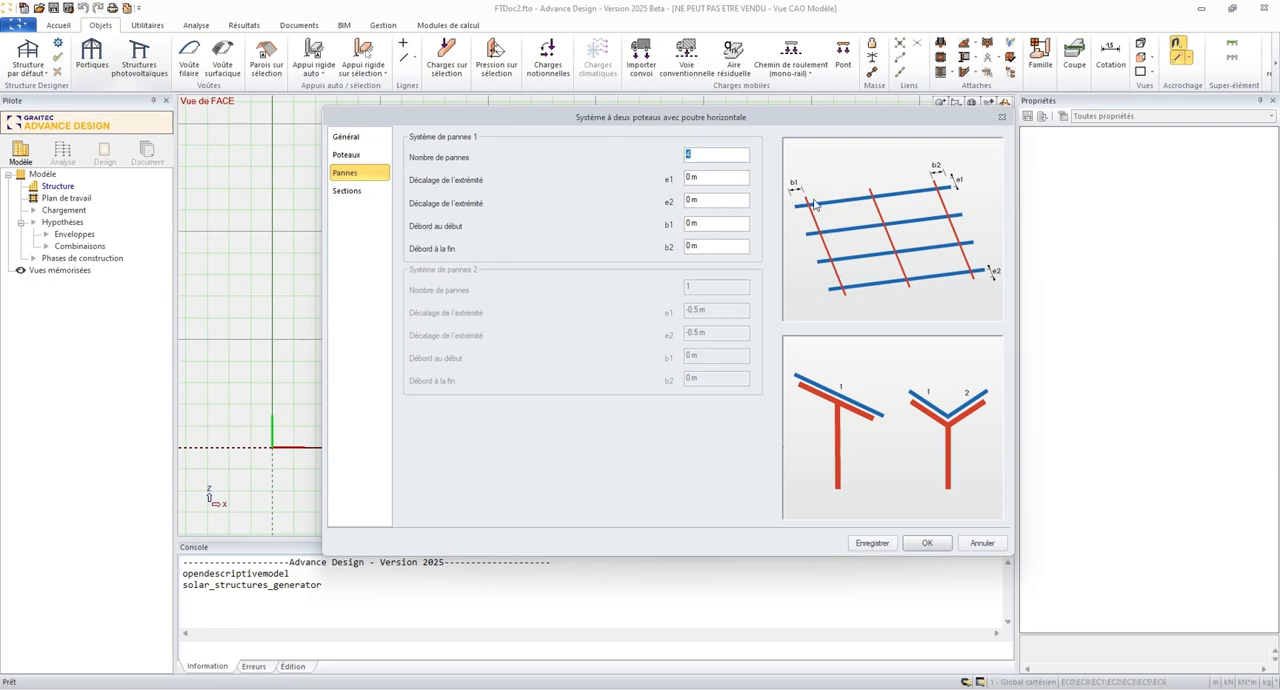
{"action": "left_click", "coordinate": [726, 228]}
{"action": "type", "text": ".5"}
{"action": "key", "text": "Tab"}
{"action": "type", "text": ".5"}
- Review the section and support settings, and save the configuration as a template named "demo"
{"action": "left_click", "coordinate": [363, 193]}
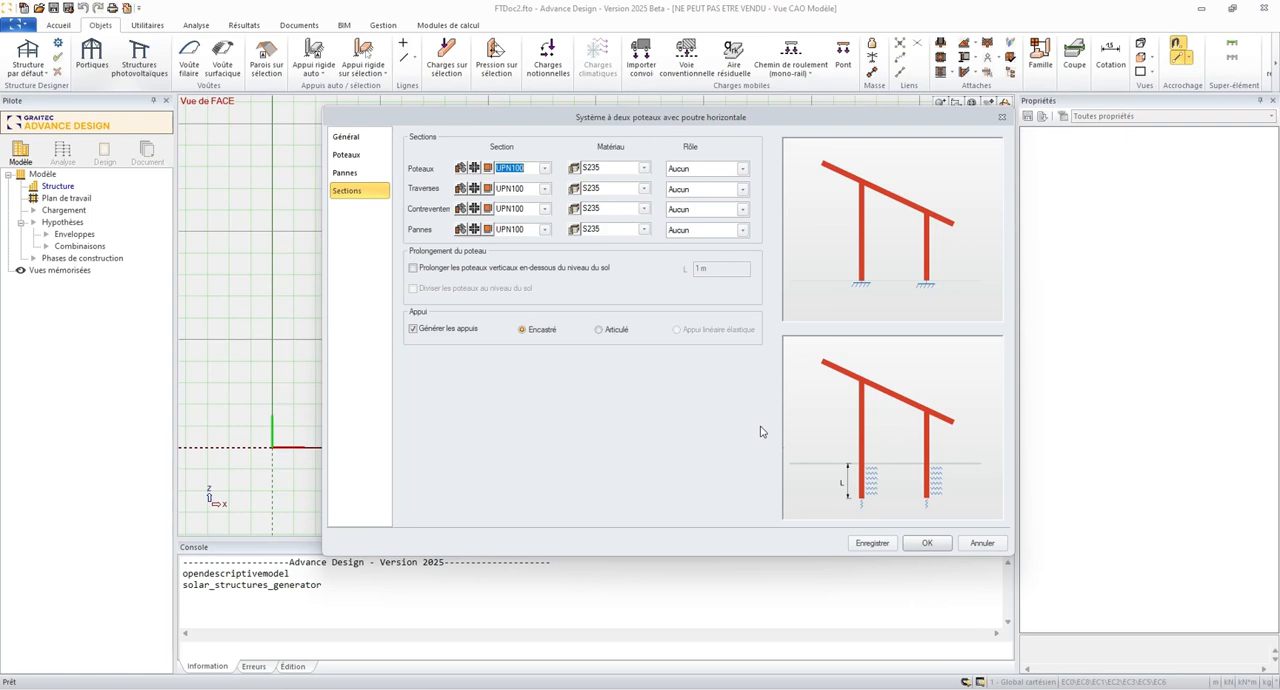
{"action": "left_click", "coordinate": [866, 544]}
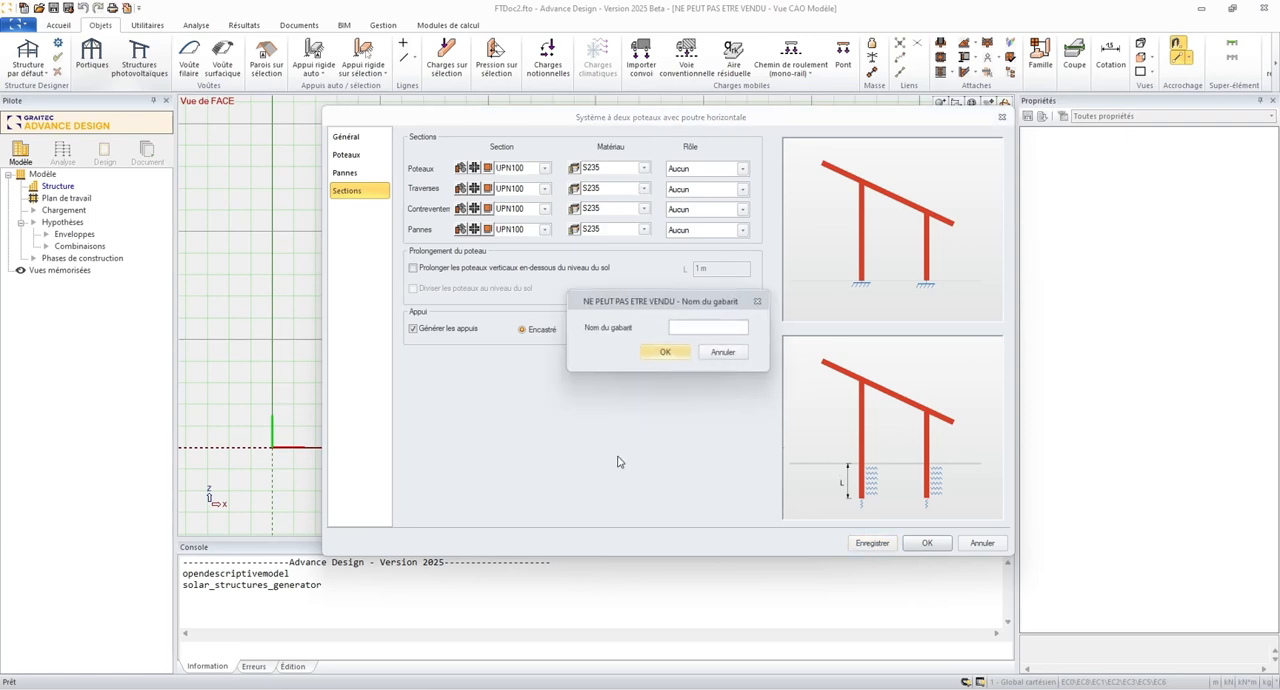
{"action": "type", "text": "demo"}
{"action": "left_click", "coordinate": [671, 353]}
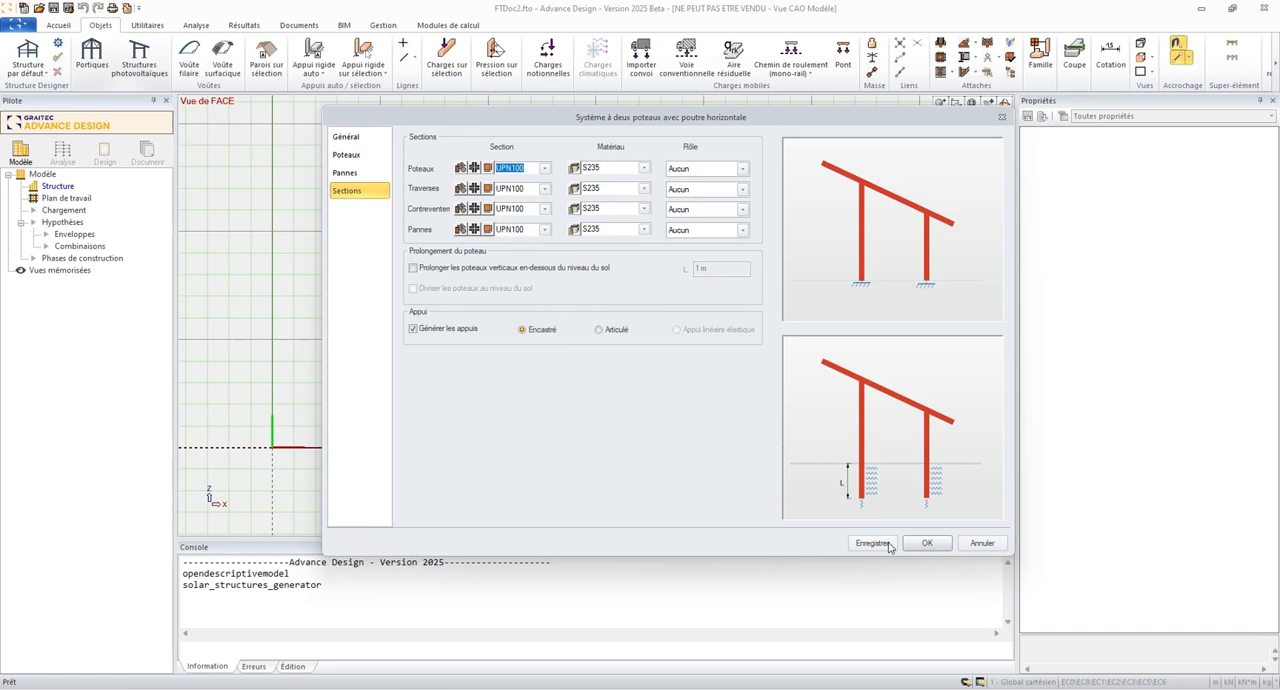
- Generate the photovoltaic structure and inspect it in 3D and in the model tree
{"action": "left_click", "coordinate": [926, 544]}
{"action": "middle_click", "coordinate": [363, 397]}
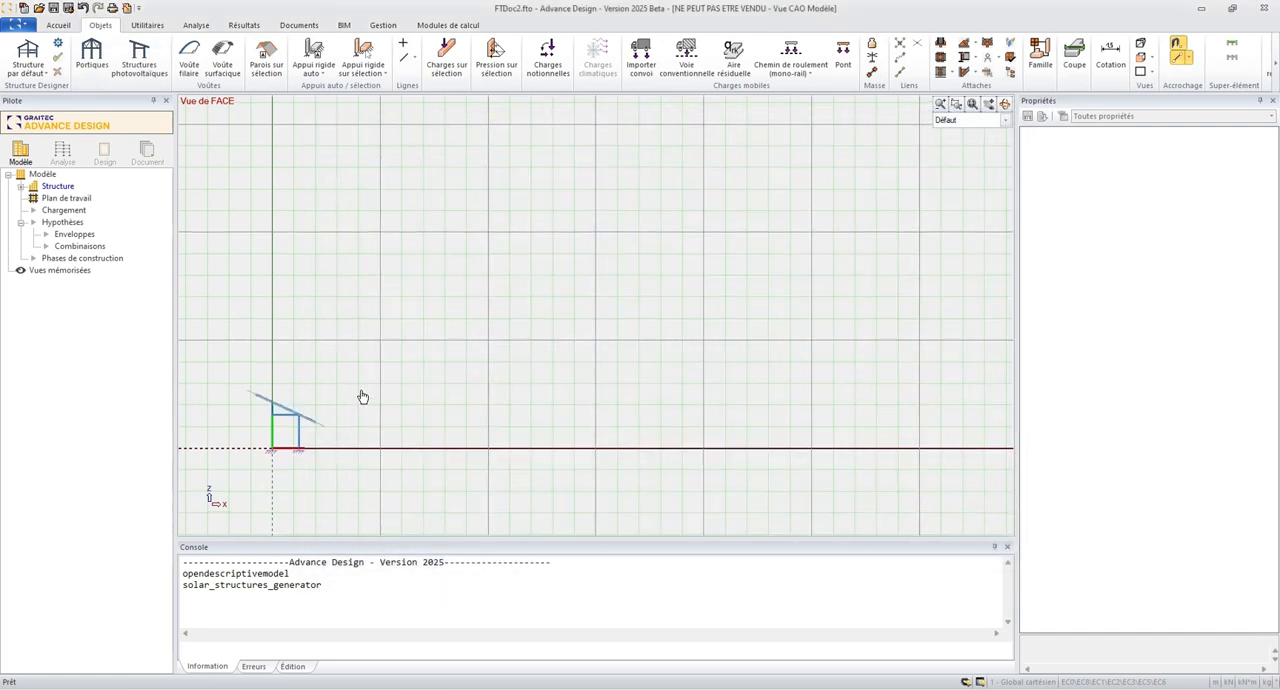
{"action": "middle_click", "coordinate": [363, 397]}
{"action": "scroll", "coordinate": [671, 414], "scroll_direction": "down", "scroll_amount": 3}
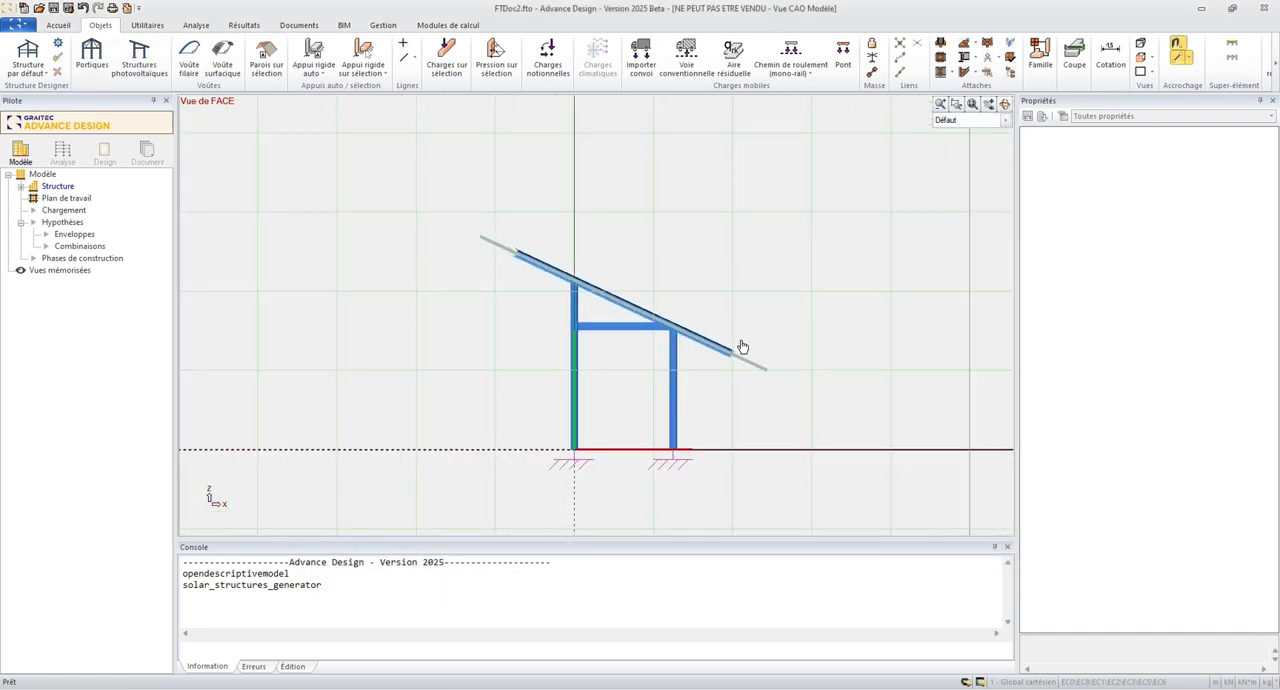
{"action": "middle_click_drag", "start_coordinate": [790, 298], "coordinate": [716, 322], "text": "shift"}
{"action": "scroll", "coordinate": [705, 323], "scroll_direction": "down", "scroll_amount": 5}
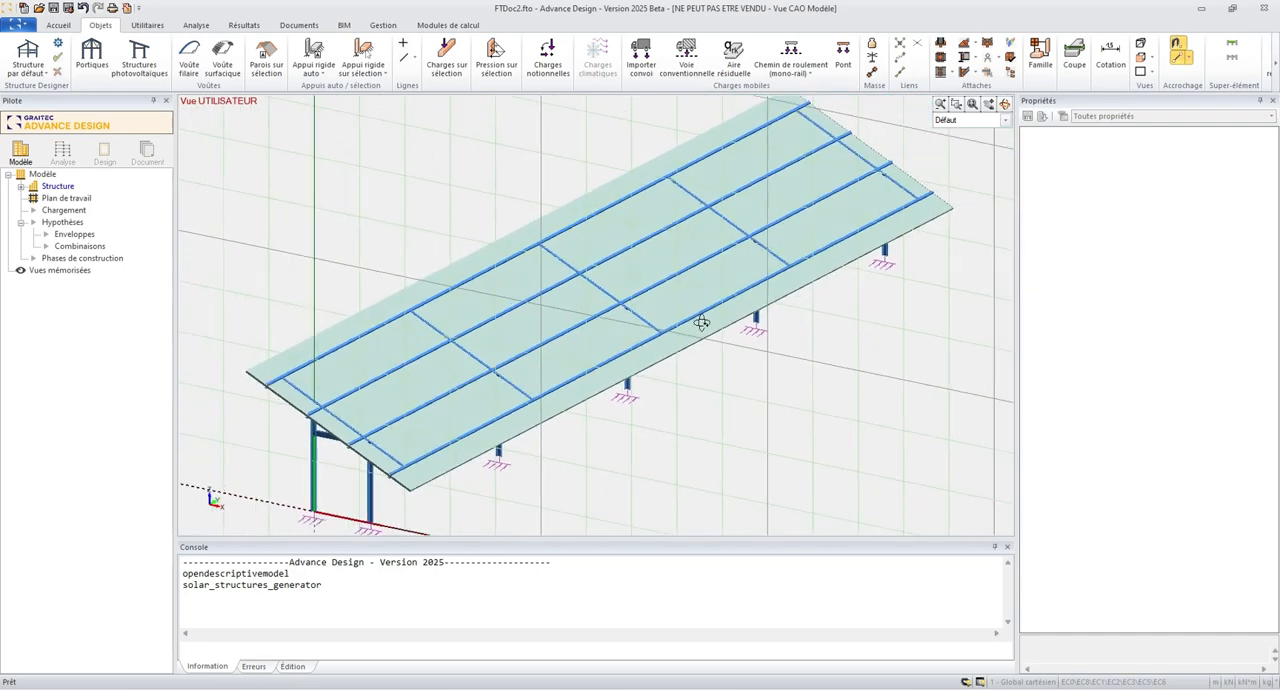
{"action": "left_click", "coordinate": [21, 187]}
{"action": "left_click", "coordinate": [33, 199]}
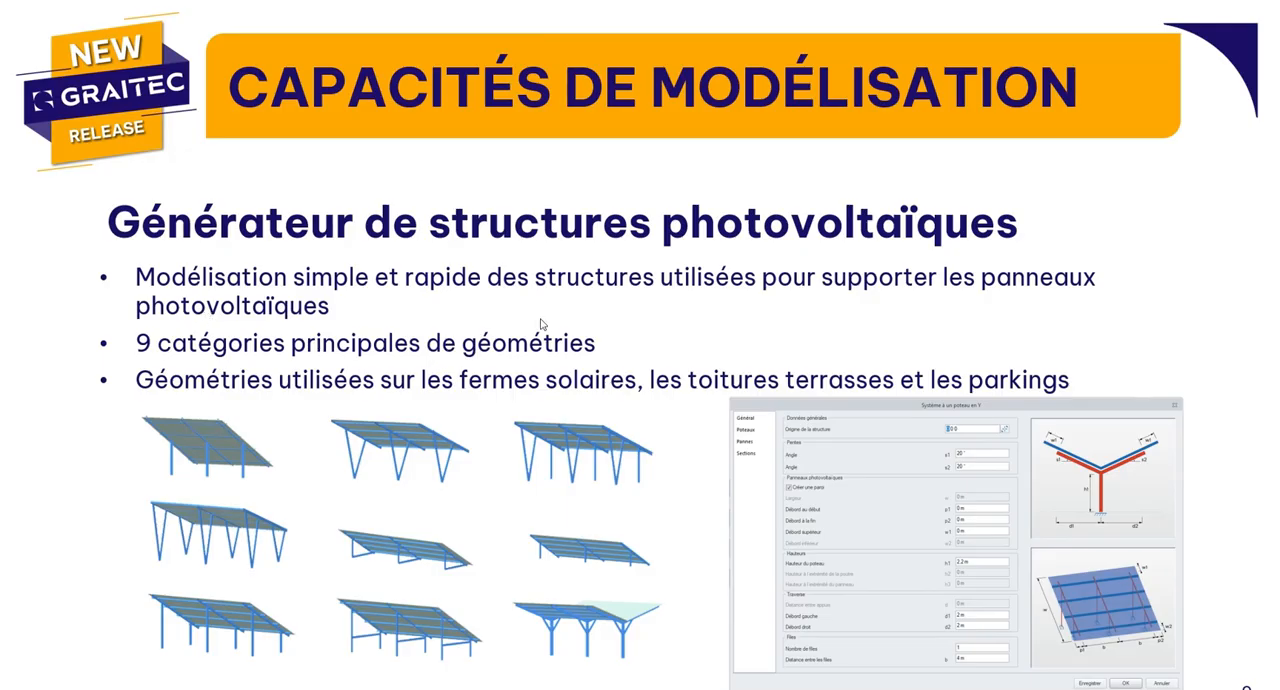
{"action": "left_click", "coordinate": [617, 305]}
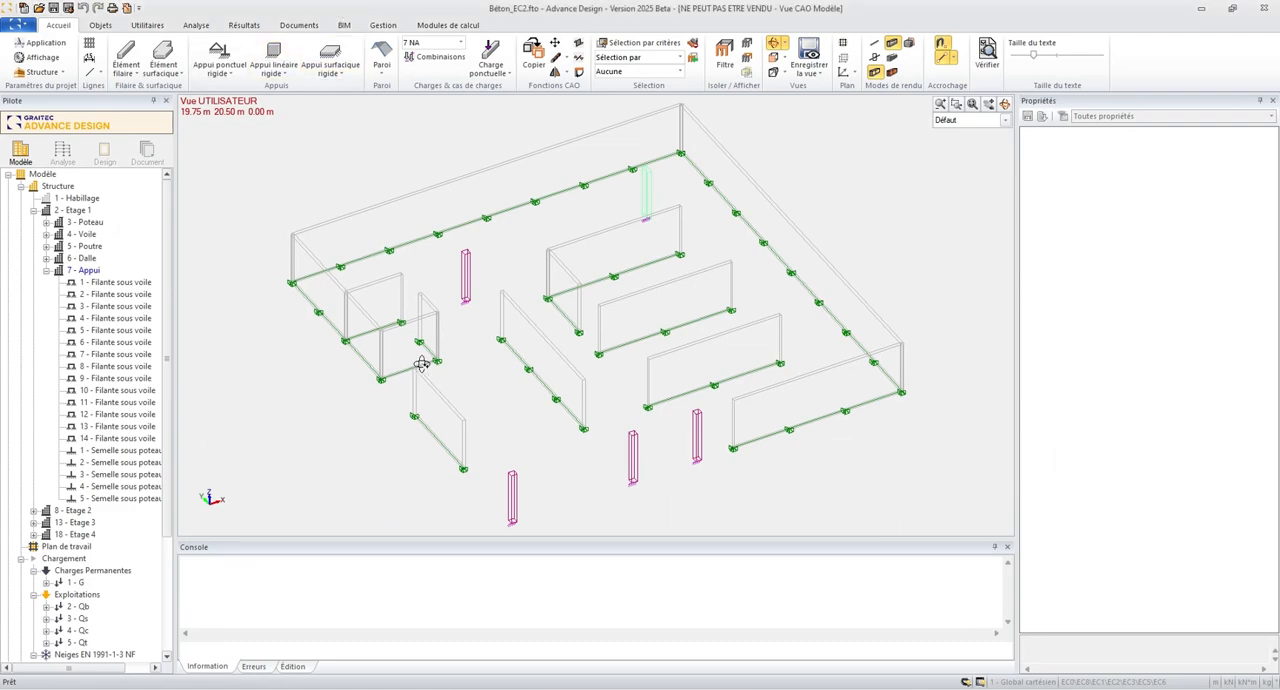
- Activate the Semelle option for the five "Semelle sous poteau" supports of Etage 1
{"action": "middle_click_drag", "start_coordinate": [537, 468], "coordinate": [546, 437]}
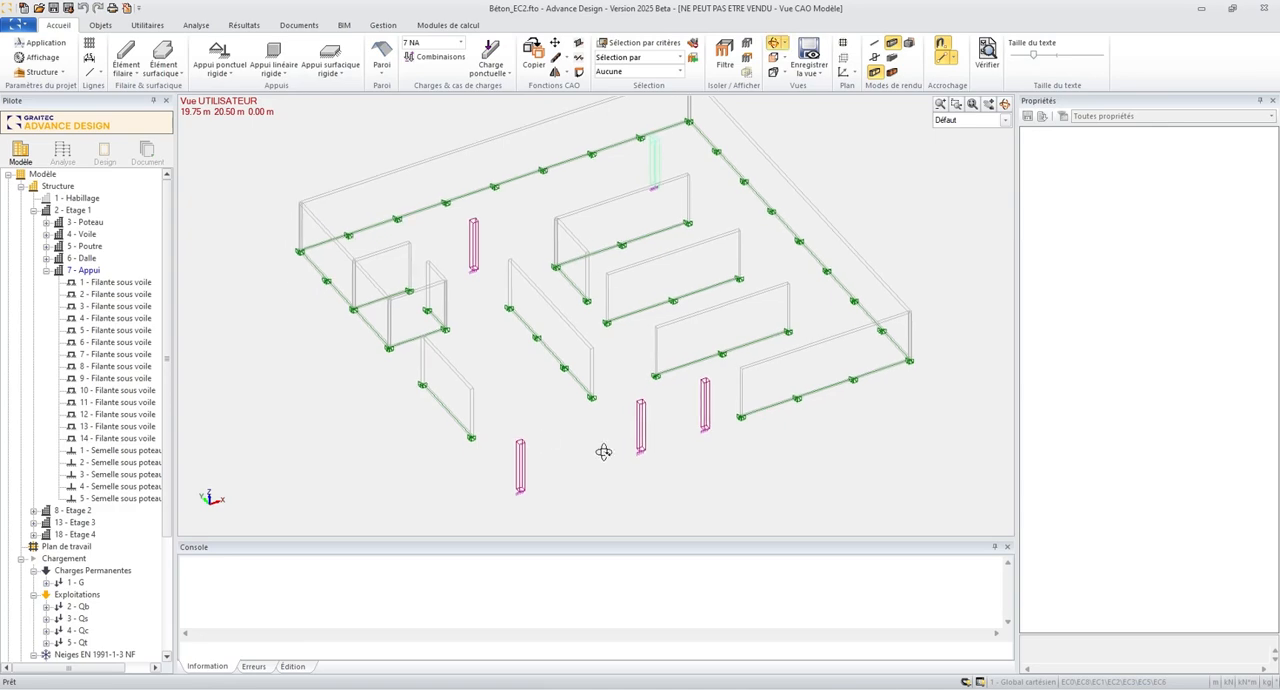
{"action": "left_click", "coordinate": [148, 449]}
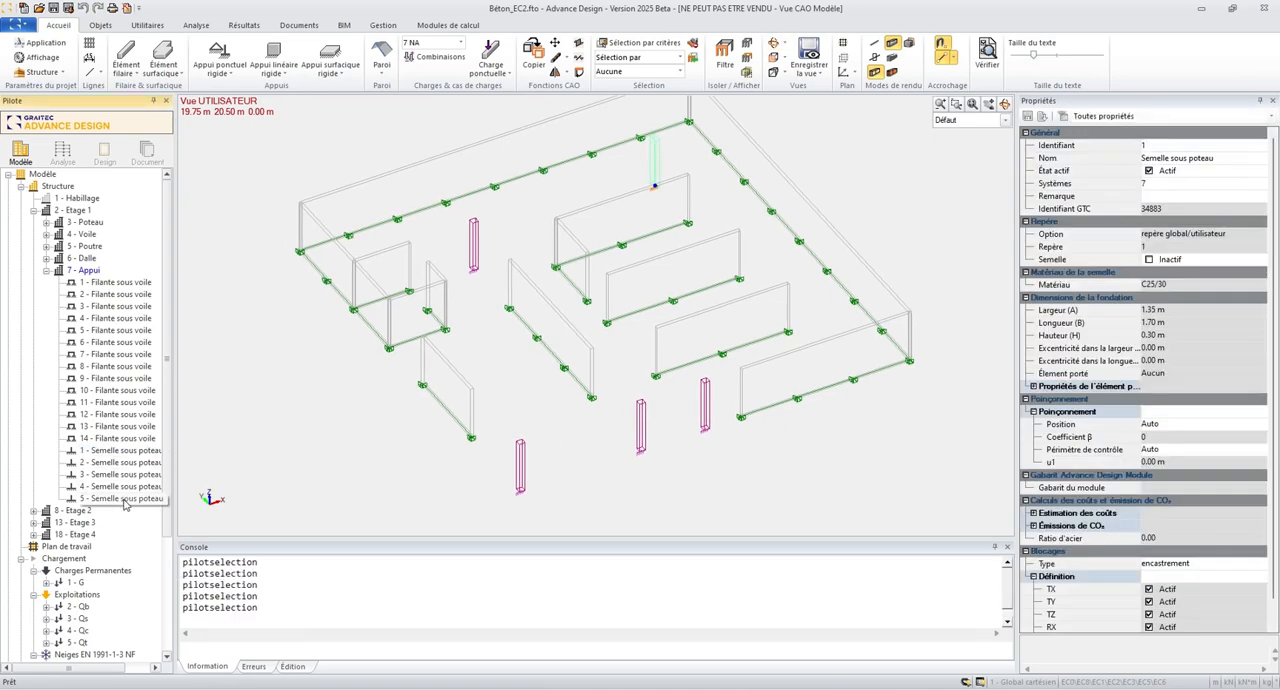
{"action": "left_click", "coordinate": [124, 498], "text": "shift"}
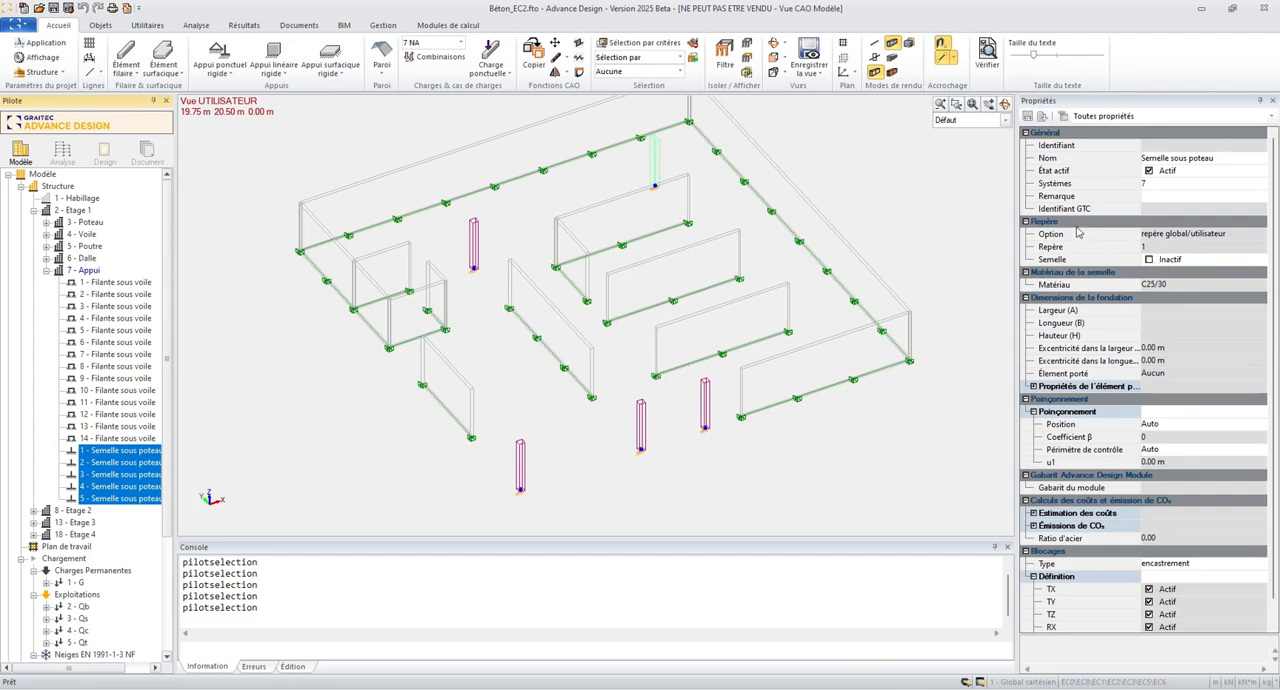
{"action": "left_click", "coordinate": [1149, 260]}
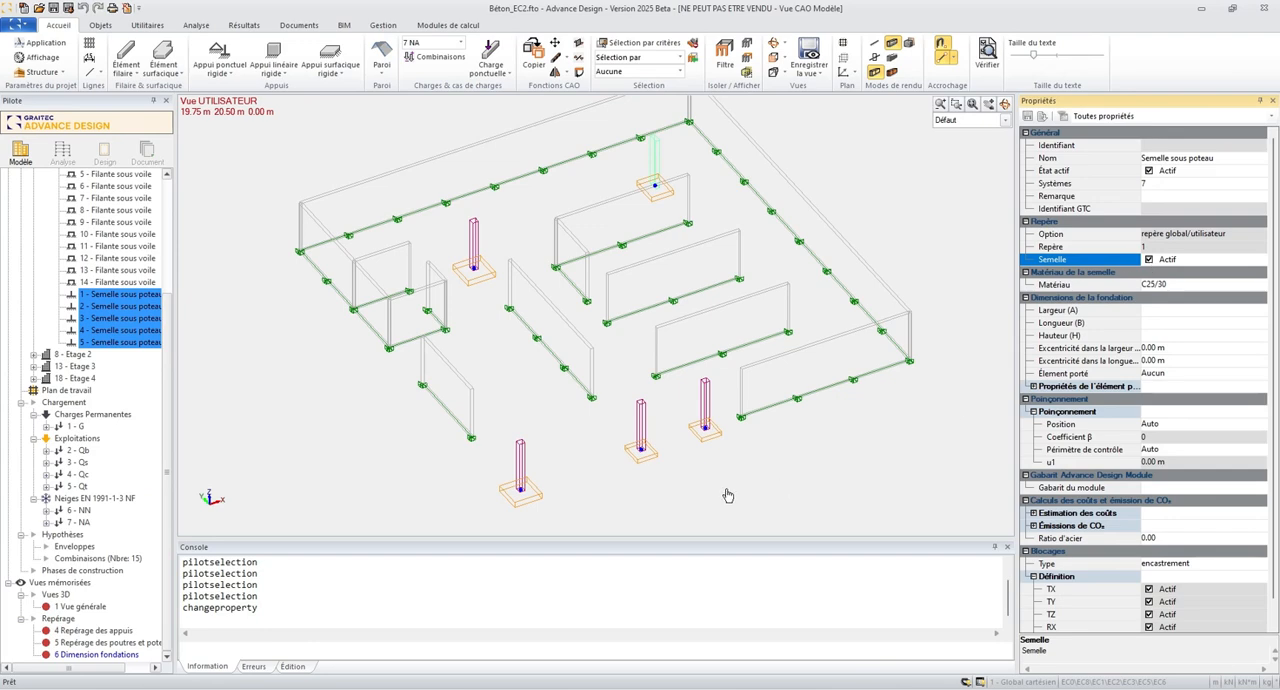
- Check the properties of the isolated footing under the frontmost column, "5 - Semelle sous poteau"
{"action": "left_click", "coordinate": [538, 507]}
{"action": "left_click", "coordinate": [538, 507]}
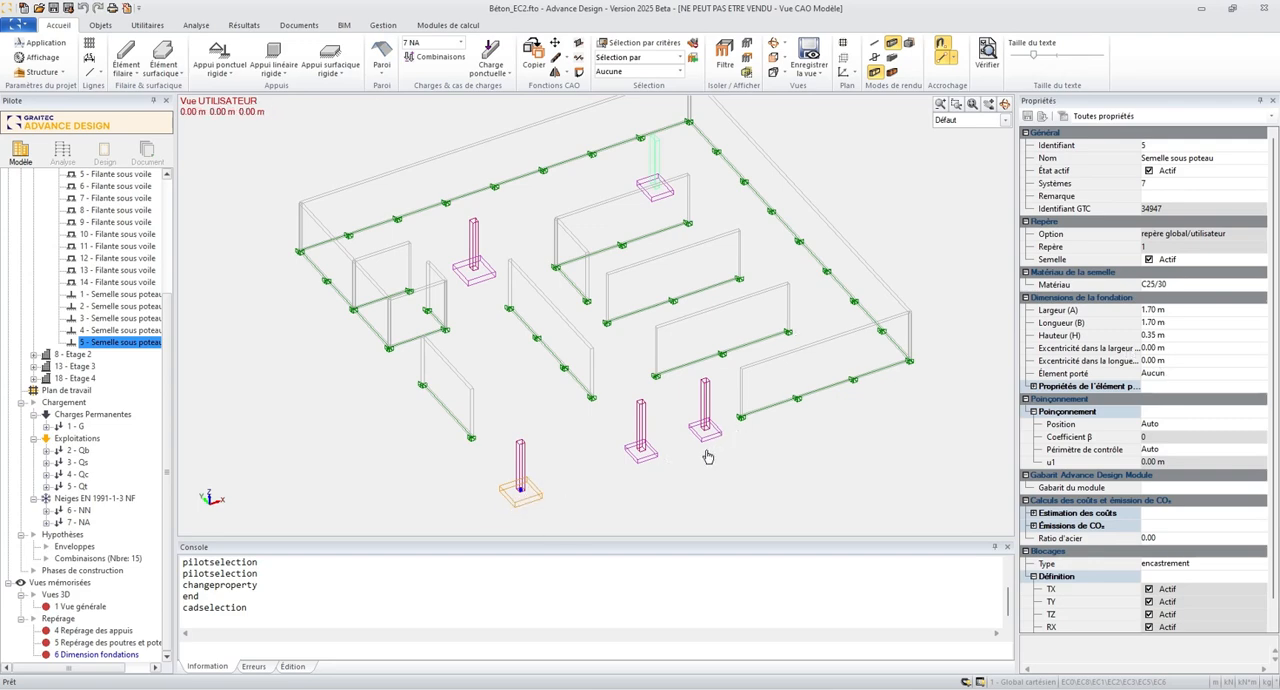
{"action": "key", "text": "Escape"}
- Activate the Semelle option for the 14 "Filante sous voile" supports and switch the model to shaded-face rendering
{"action": "left_click", "coordinate": [115, 282]}
{"action": "scroll", "coordinate": [125, 280], "scroll_direction": "up", "scroll_amount": 4}
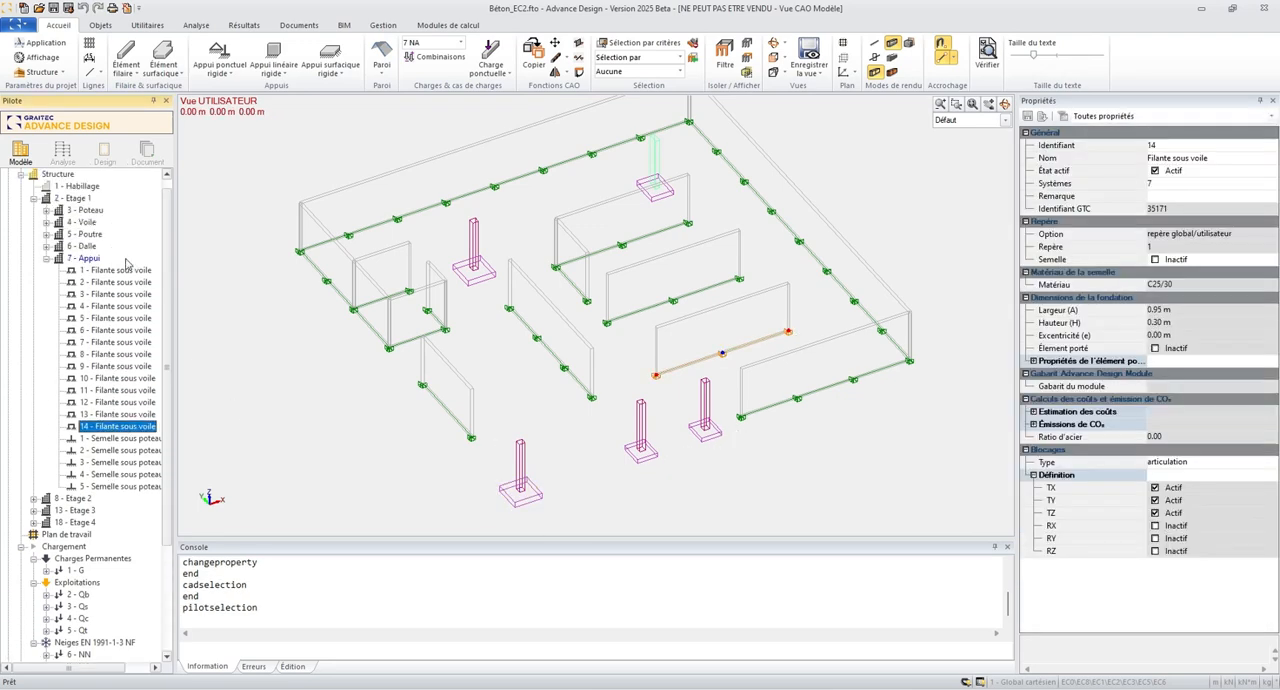
{"action": "left_click", "coordinate": [126, 270], "text": "shift"}
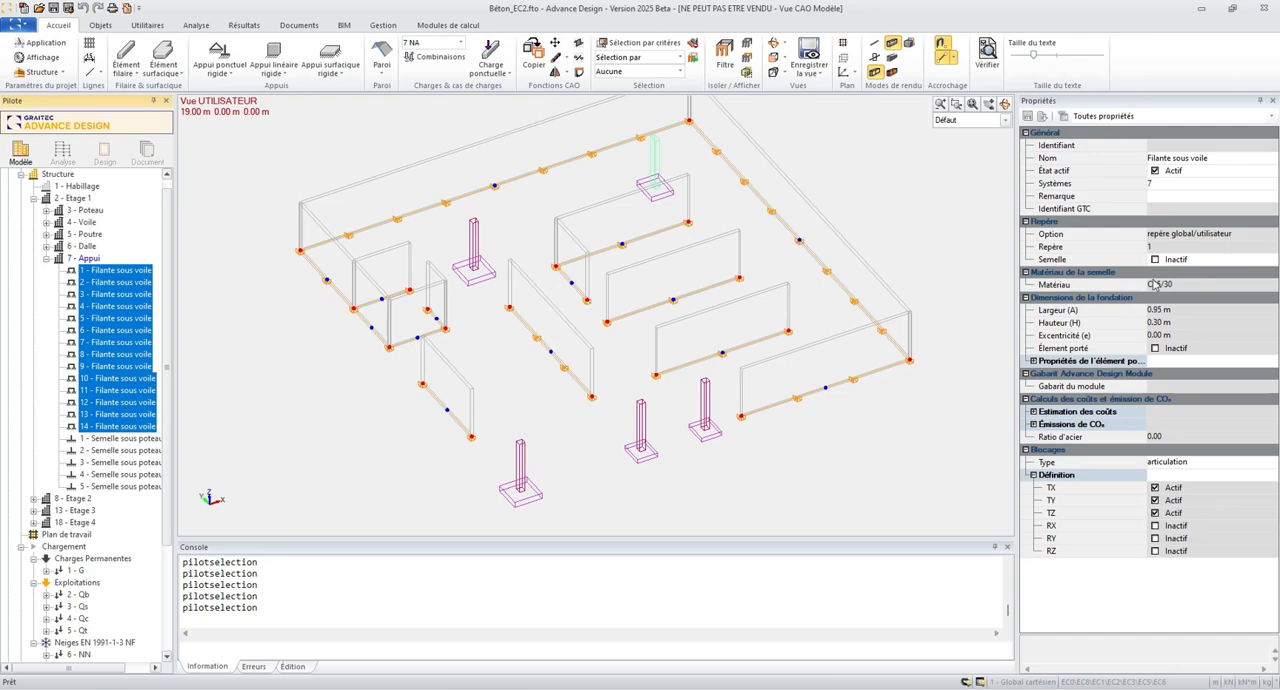
{"action": "left_click", "coordinate": [1155, 260]}
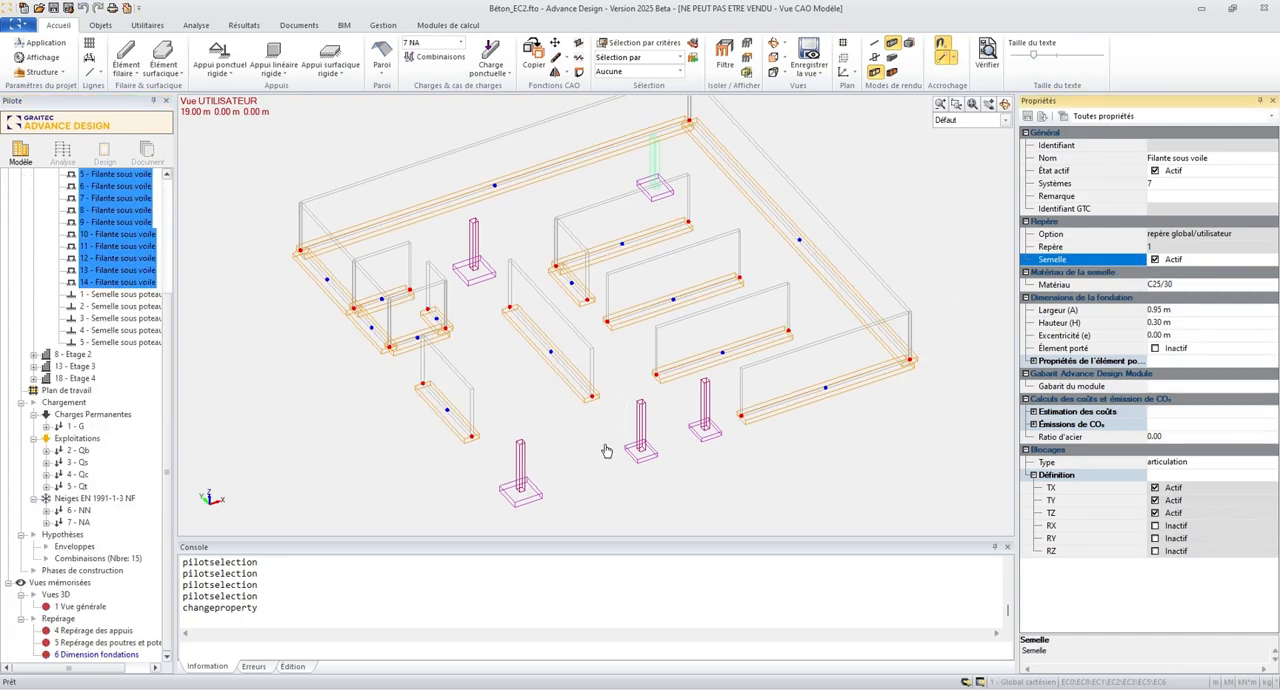
{"action": "key", "text": "Escape"}
{"action": "left_click", "coordinate": [891, 72]}
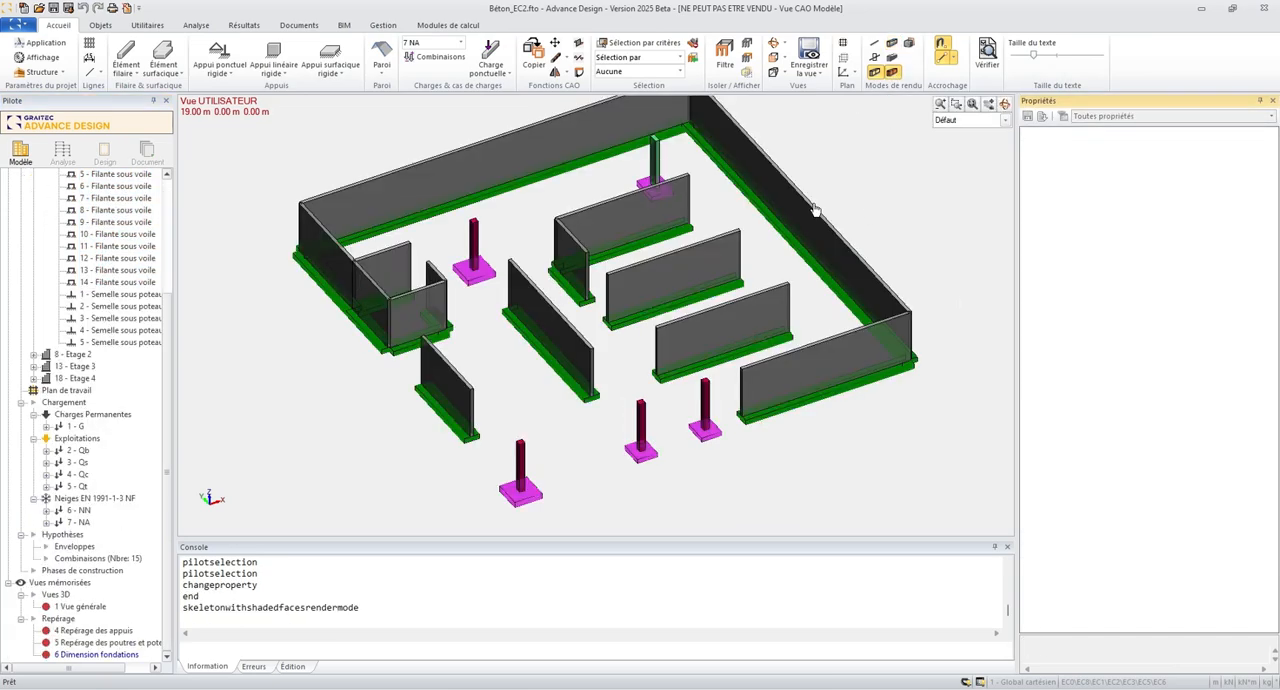
{"action": "scroll", "coordinate": [622, 450], "scroll_direction": "up", "scroll_amount": 1}
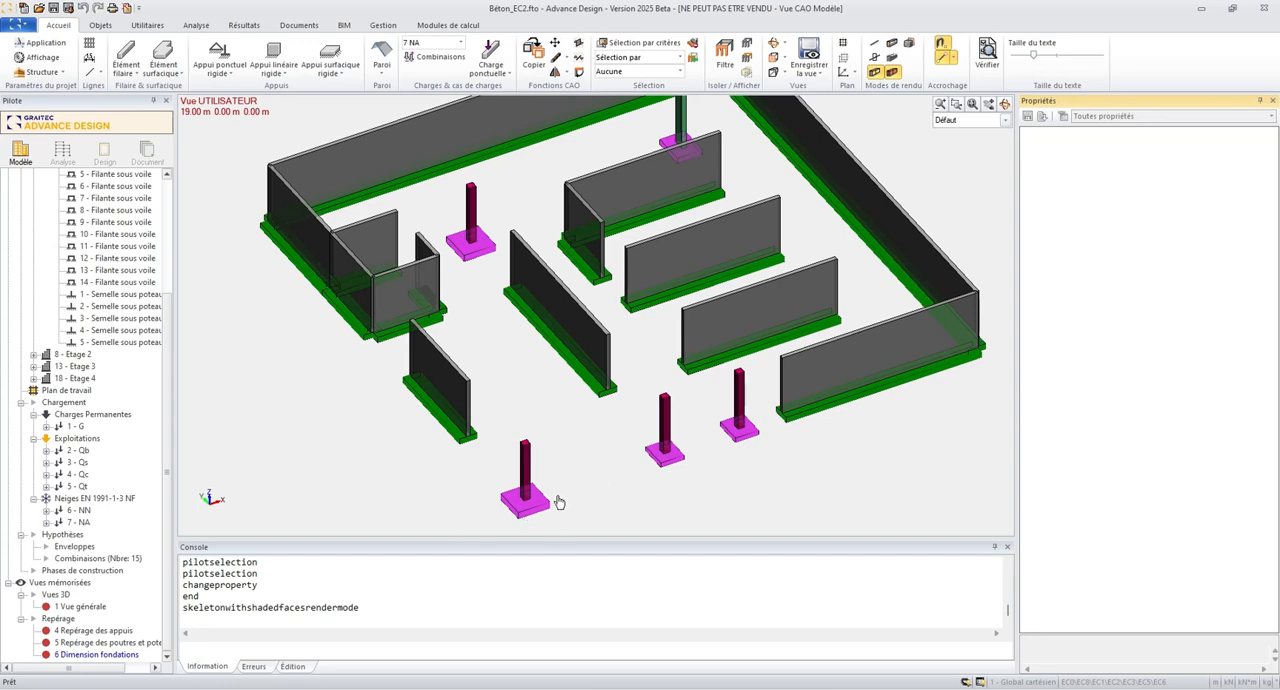
- Annotate the point supports with the attribute "Dimensions semelle (isolée)" and recall the saved view "Dimension fondations"
{"action": "double_click", "coordinate": [590, 498]}
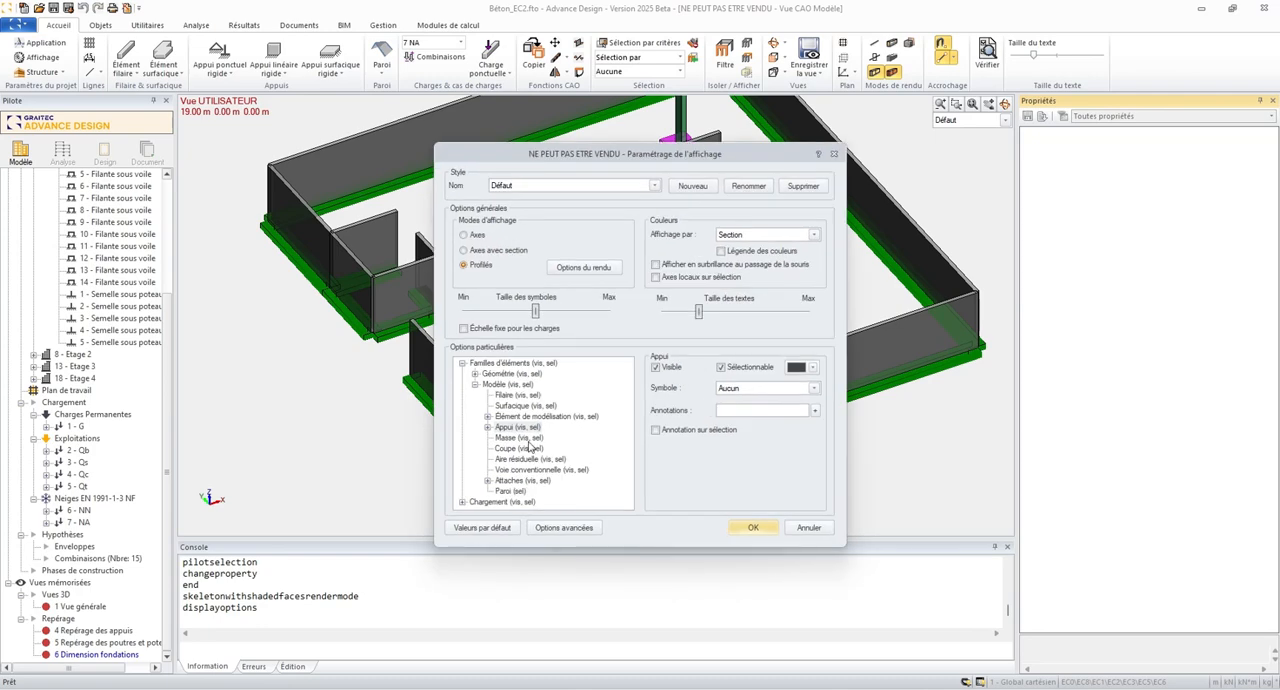
{"action": "left_click", "coordinate": [488, 428]}
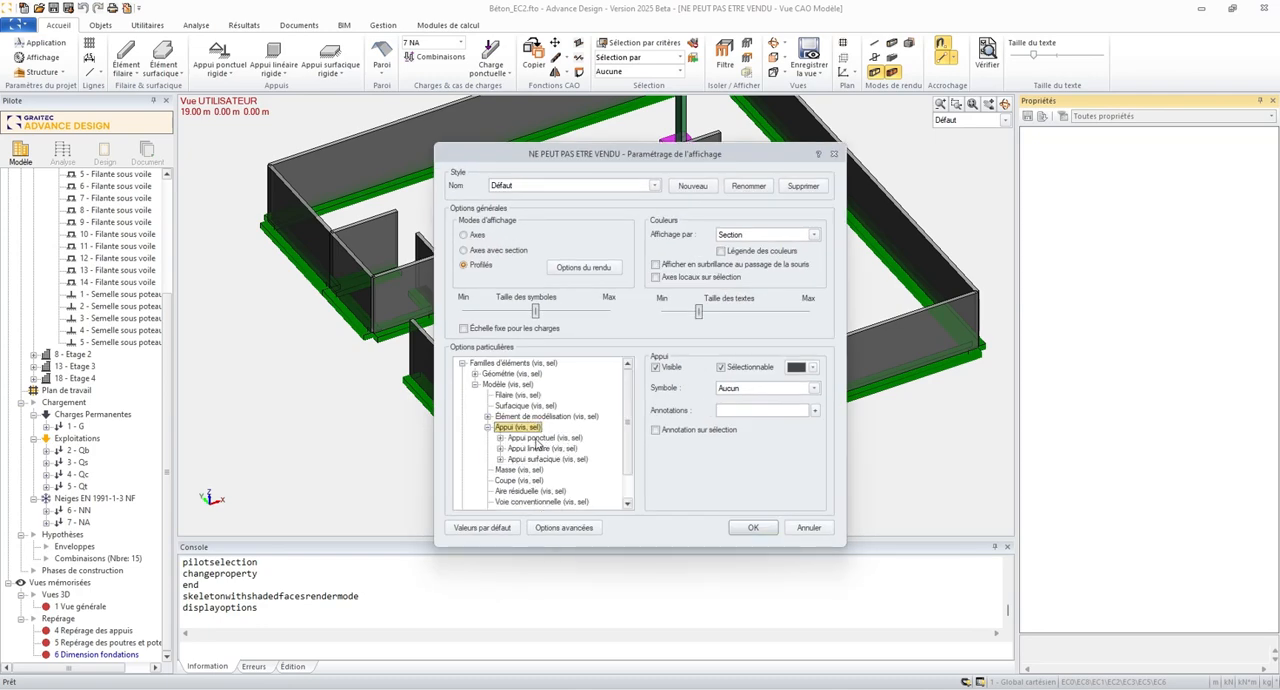
{"action": "left_click", "coordinate": [545, 439]}
{"action": "left_click", "coordinate": [815, 410]}
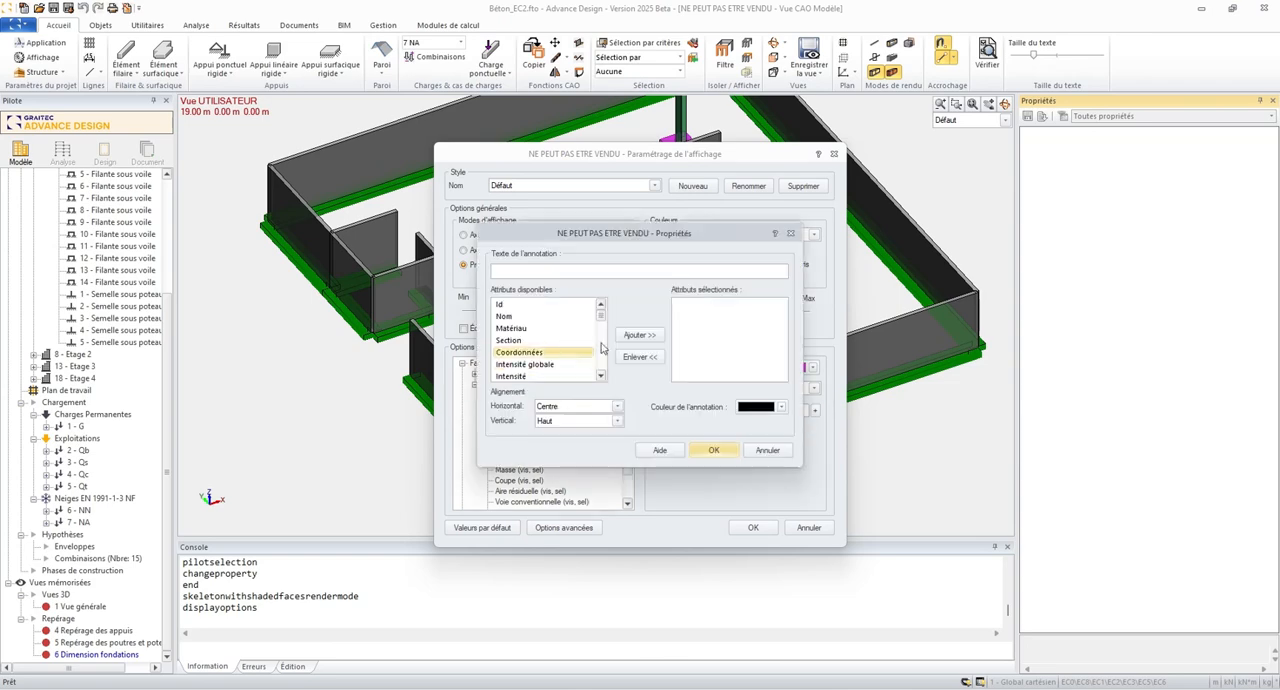
{"action": "left_click_drag", "start_coordinate": [602, 320], "coordinate": [606, 372]}
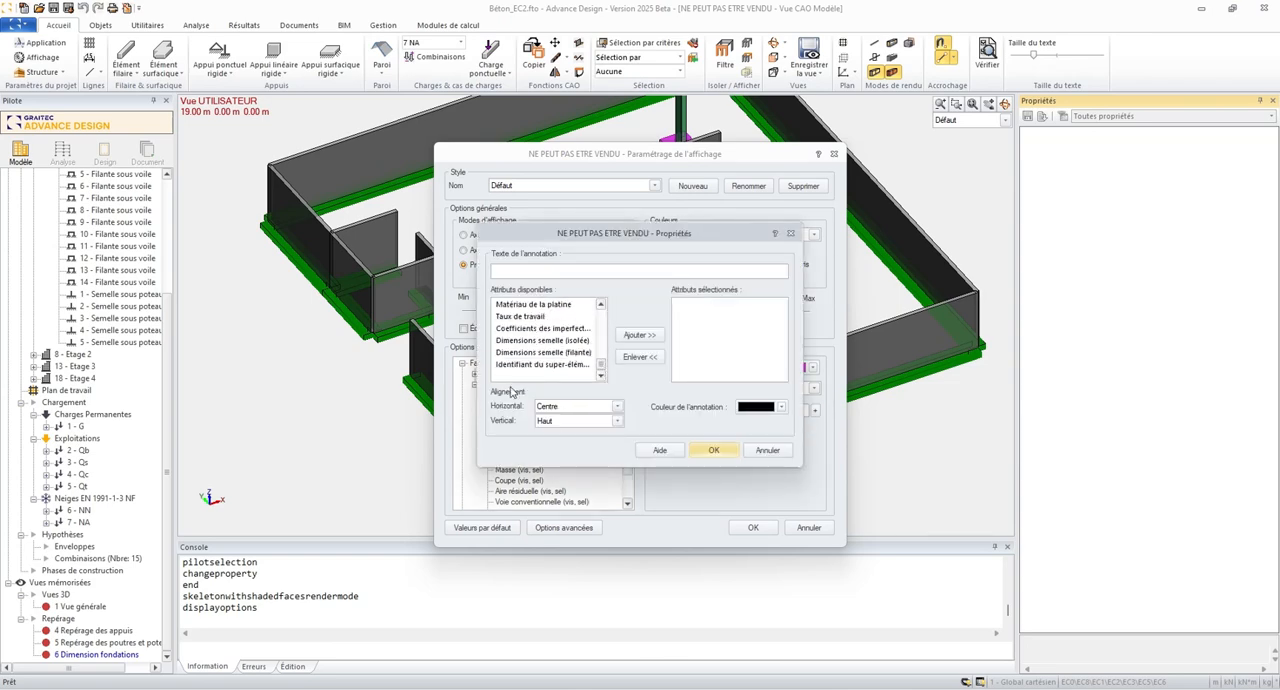
{"action": "left_click", "coordinate": [535, 341]}
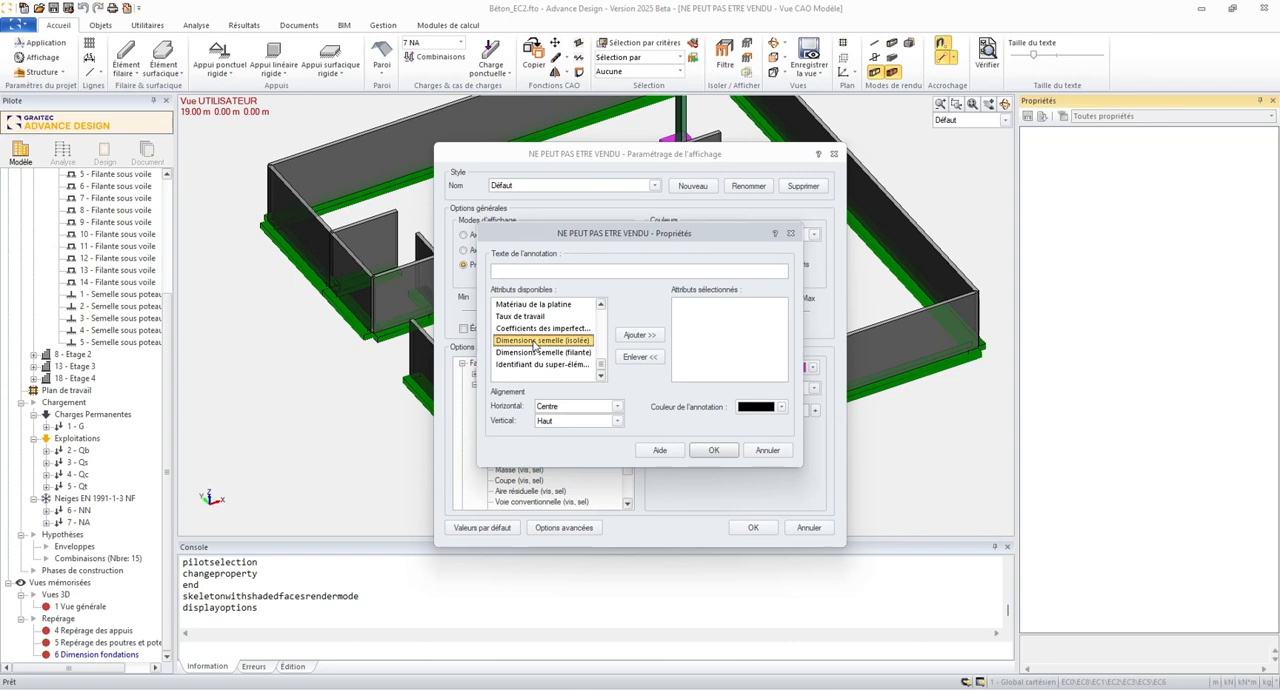
{"action": "left_click", "coordinate": [640, 335]}
{"action": "left_click", "coordinate": [716, 451]}
{"action": "left_click", "coordinate": [751, 527]}
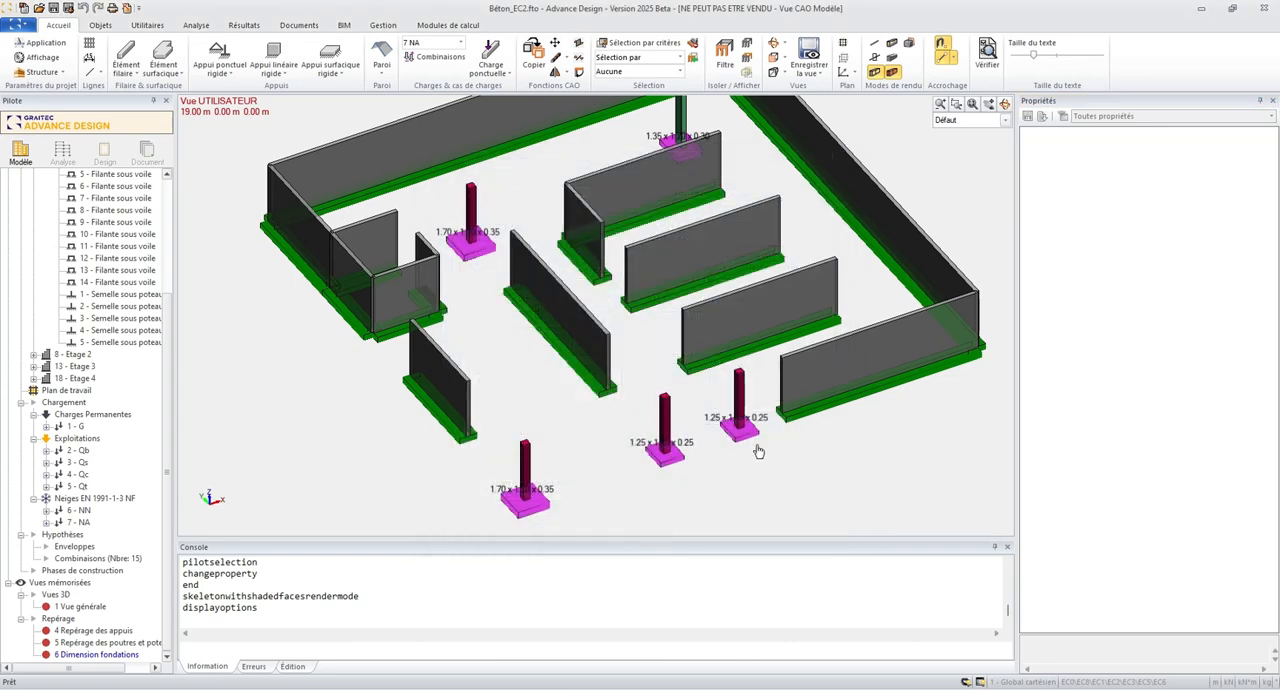
{"action": "left_click", "coordinate": [134, 655]}
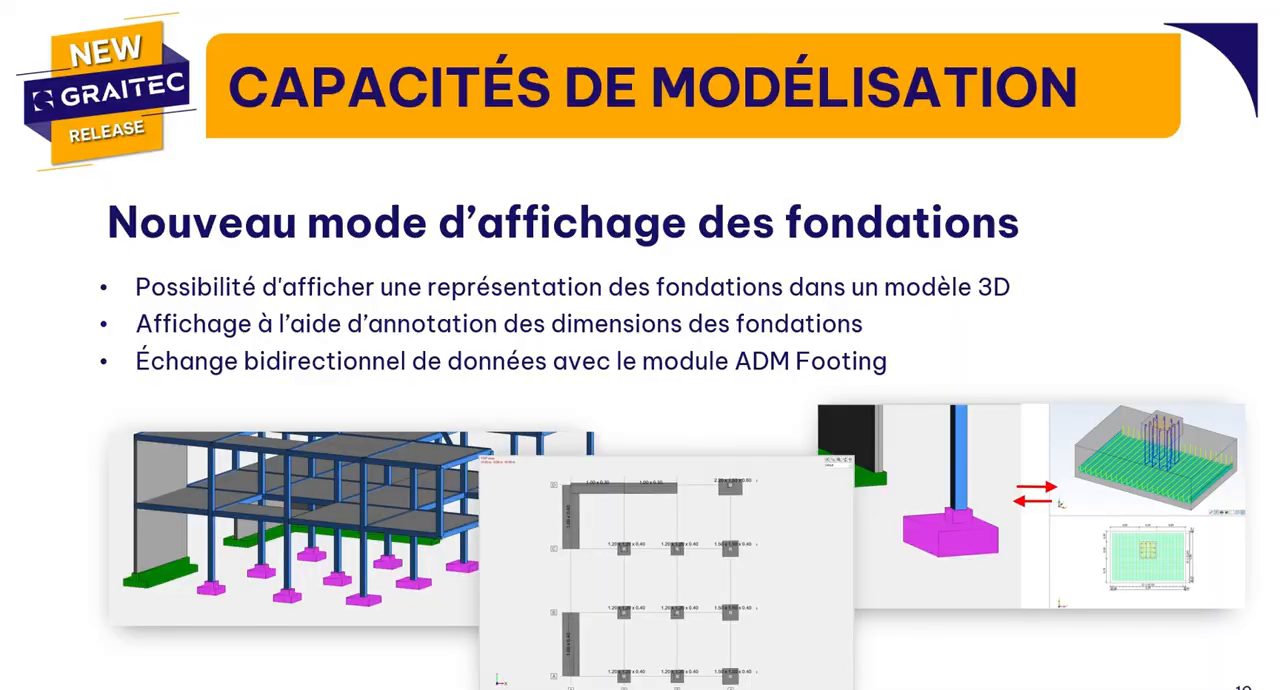
{"action": "left_click", "coordinate": [616, 395]}
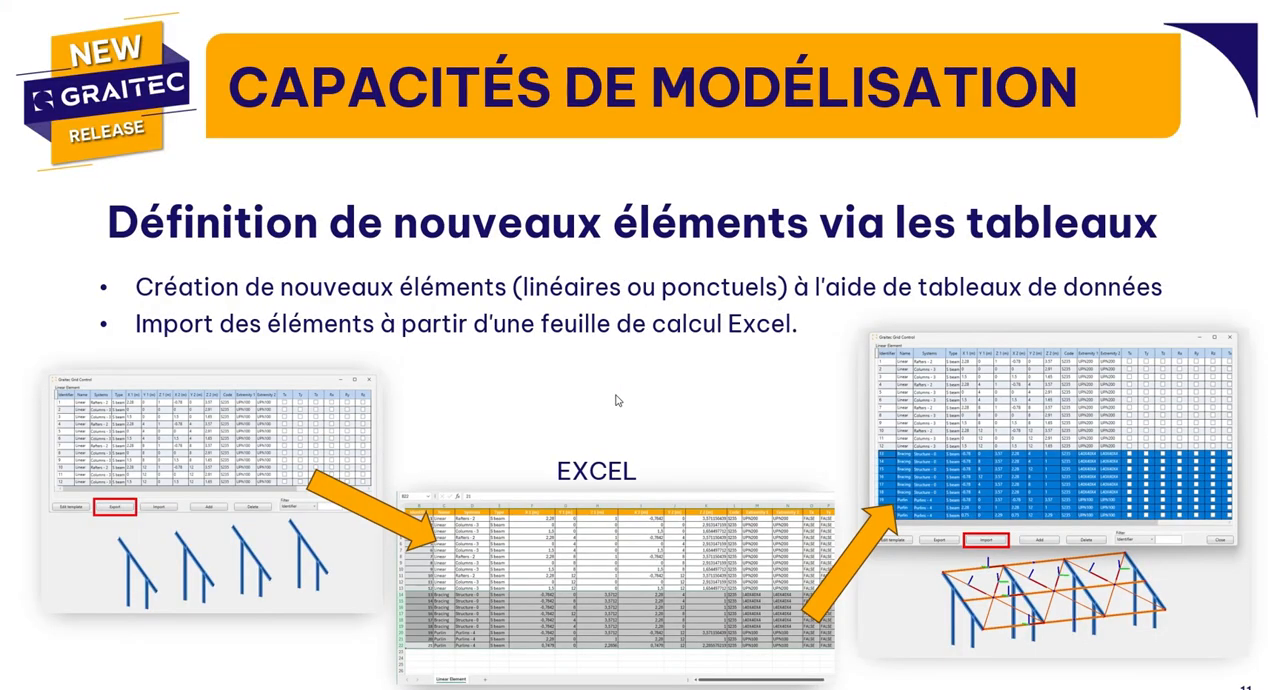